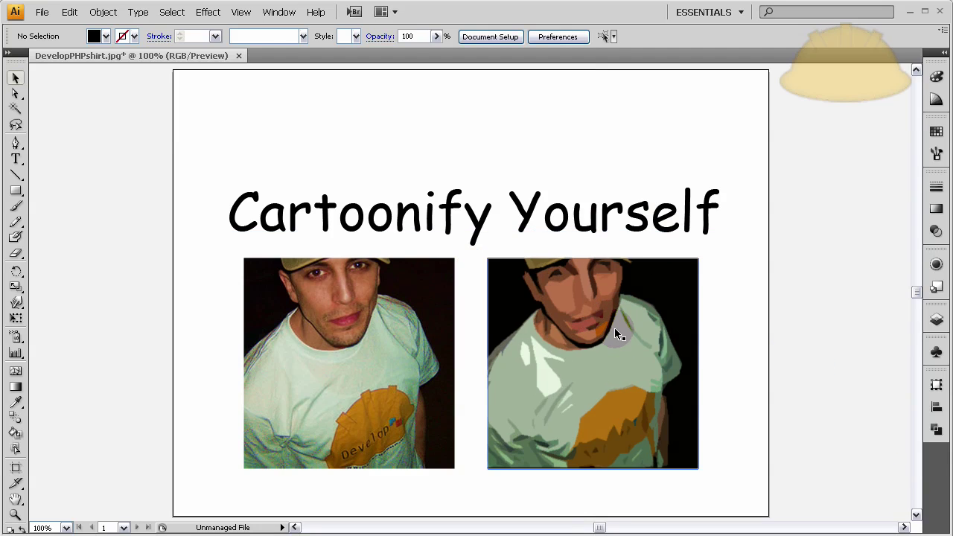
- Delete the traced cartoon image on the right
{"action": "left_click", "coordinate": [614, 329]}
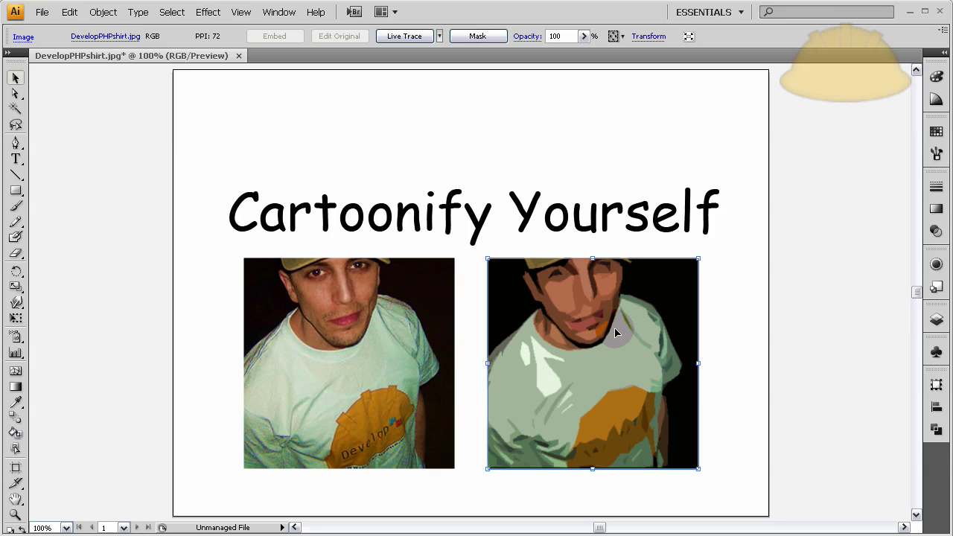
{"action": "left_click_drag", "start_coordinate": [595, 323], "coordinate": [618, 330]}
{"action": "key", "text": "Delete"}
- Place a fresh copy of the original photo on the right side of the page
{"action": "left_click", "coordinate": [419, 324]}
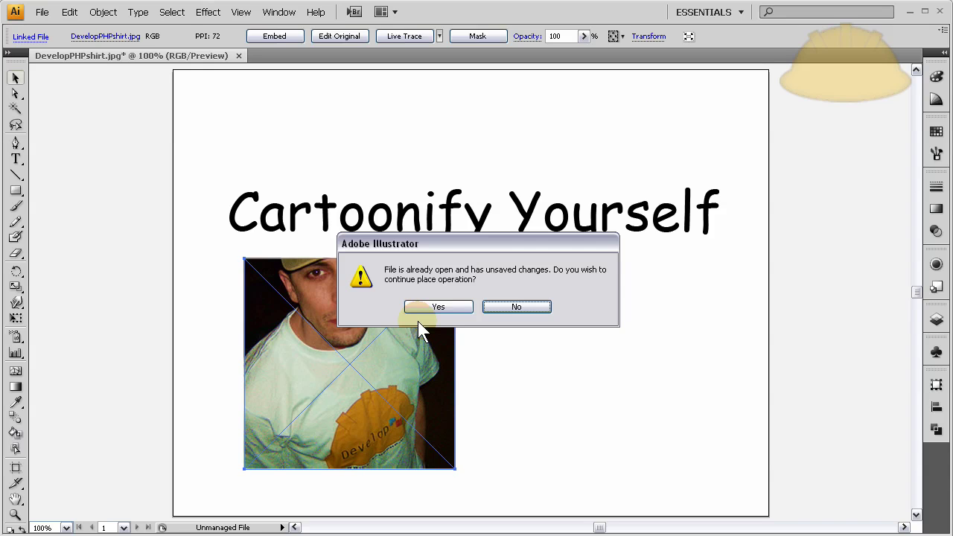
{"action": "left_click", "coordinate": [444, 305]}
{"action": "left_click_drag", "start_coordinate": [439, 303], "coordinate": [541, 362]}
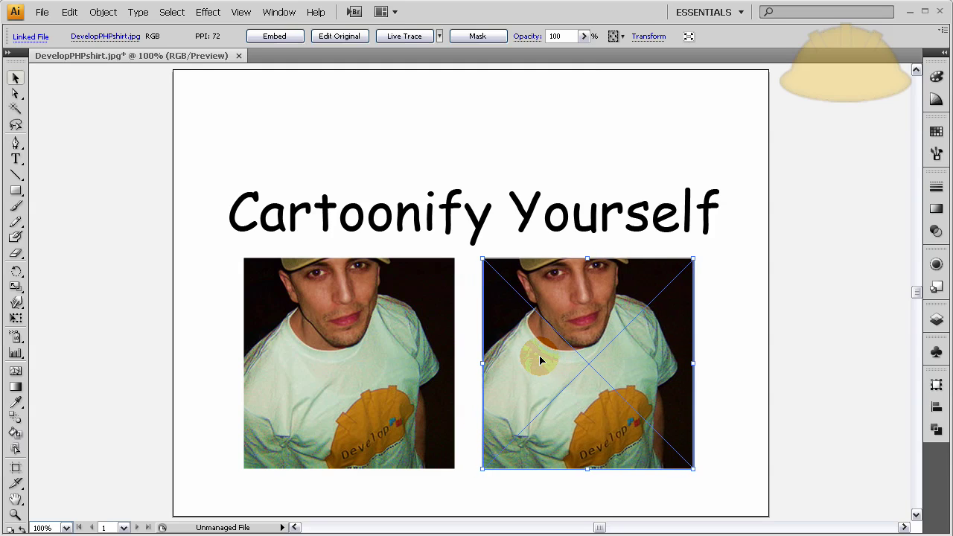
{"action": "left_click", "coordinate": [42, 12]}
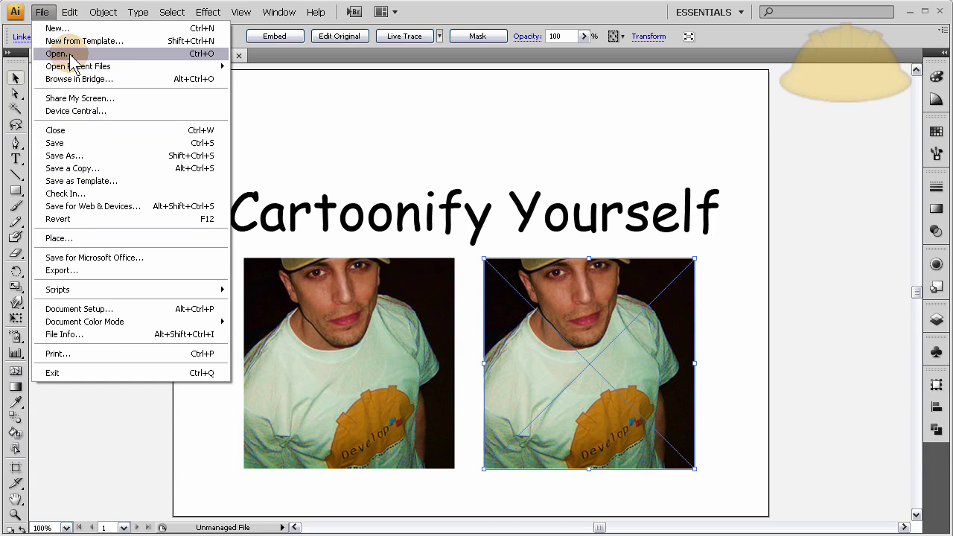
- Select the right-hand photo copy and bring up the Effect menu
{"action": "left_click", "coordinate": [136, 424]}
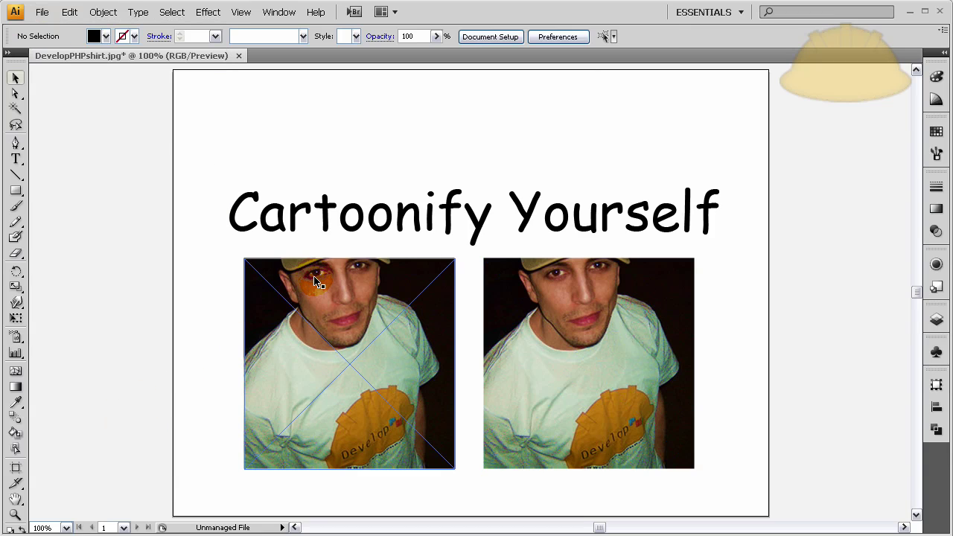
{"action": "left_click", "coordinate": [331, 281]}
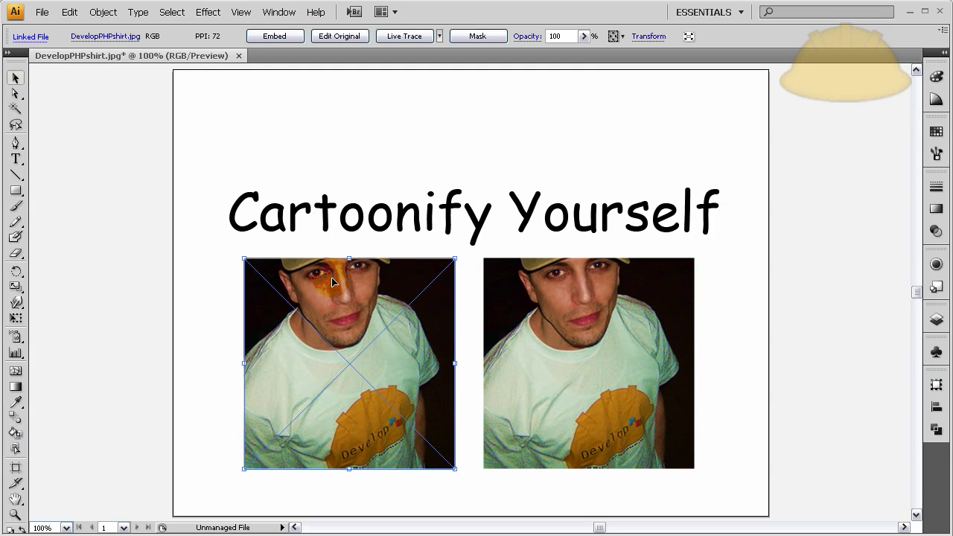
{"action": "left_click", "coordinate": [550, 285]}
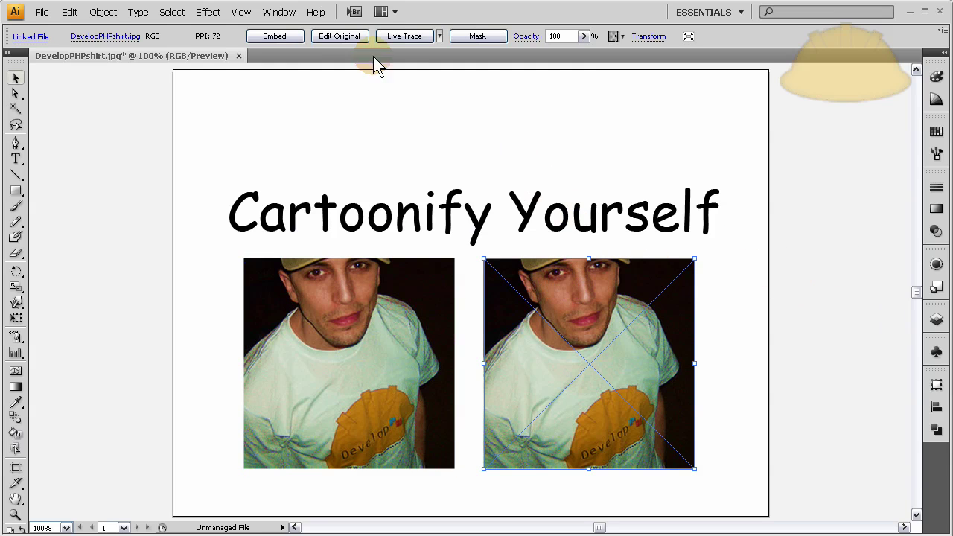
{"action": "left_click", "coordinate": [218, 10]}
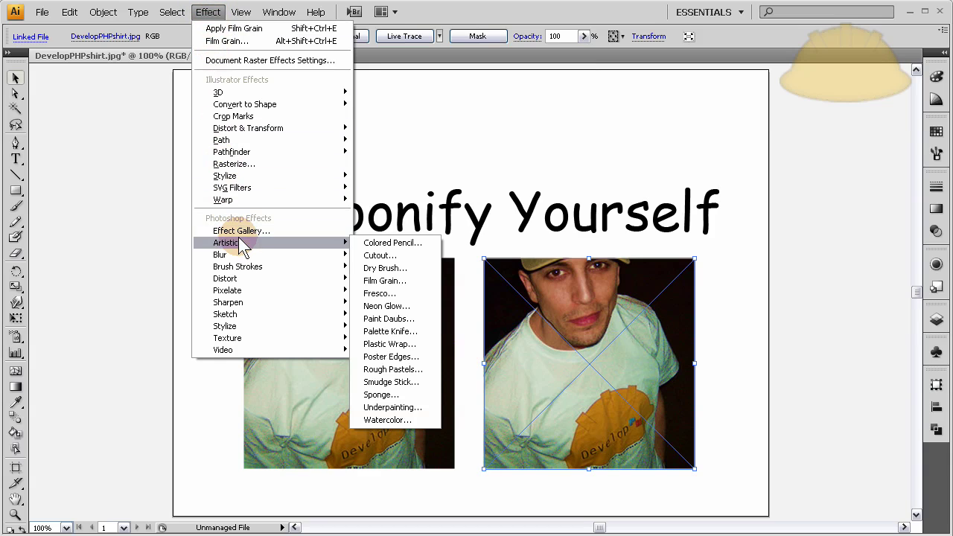
- Apply Poster Edges to the right photo: Posterization 1, Edge Thickness 10, Edge Intensity 0
{"action": "left_click", "coordinate": [408, 242]}
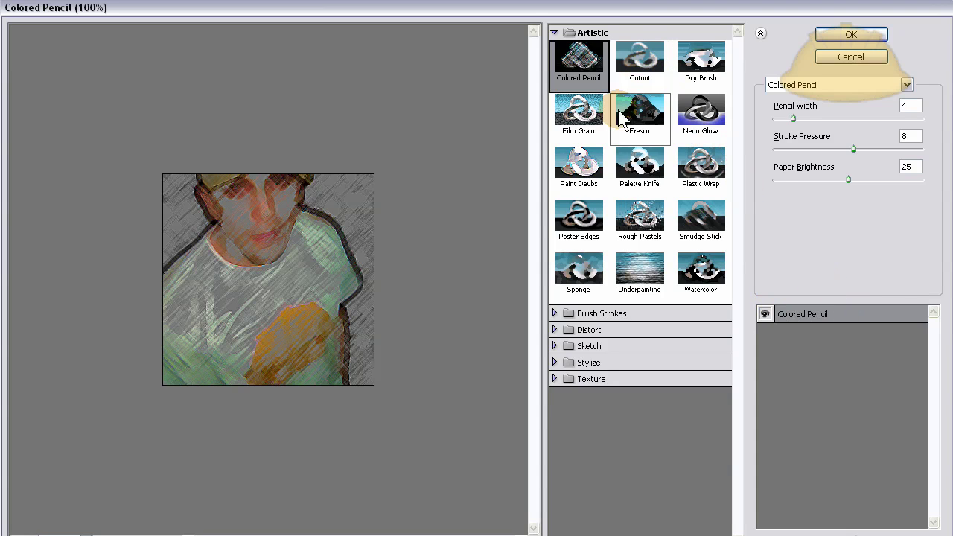
{"action": "left_click", "coordinate": [594, 213]}
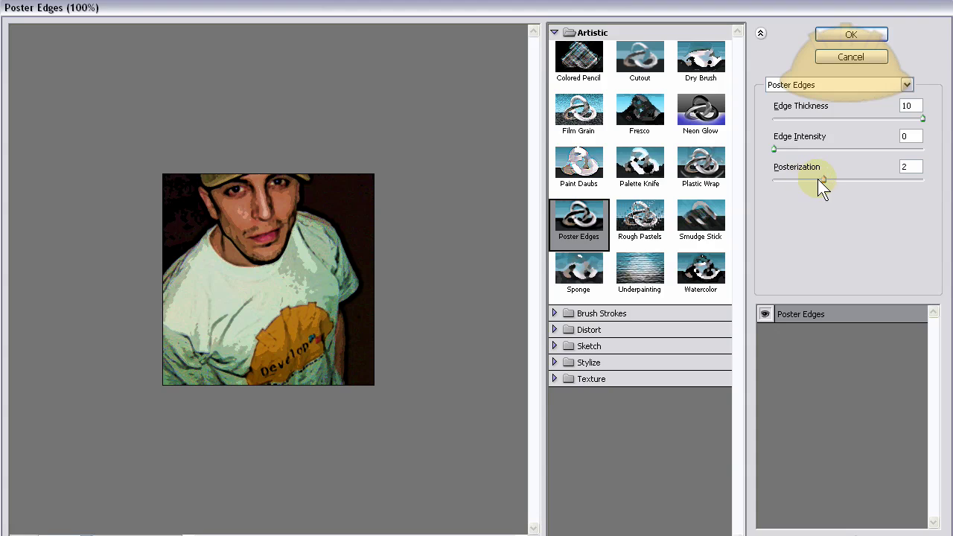
{"action": "left_click_drag", "start_coordinate": [825, 179], "coordinate": [795, 180]}
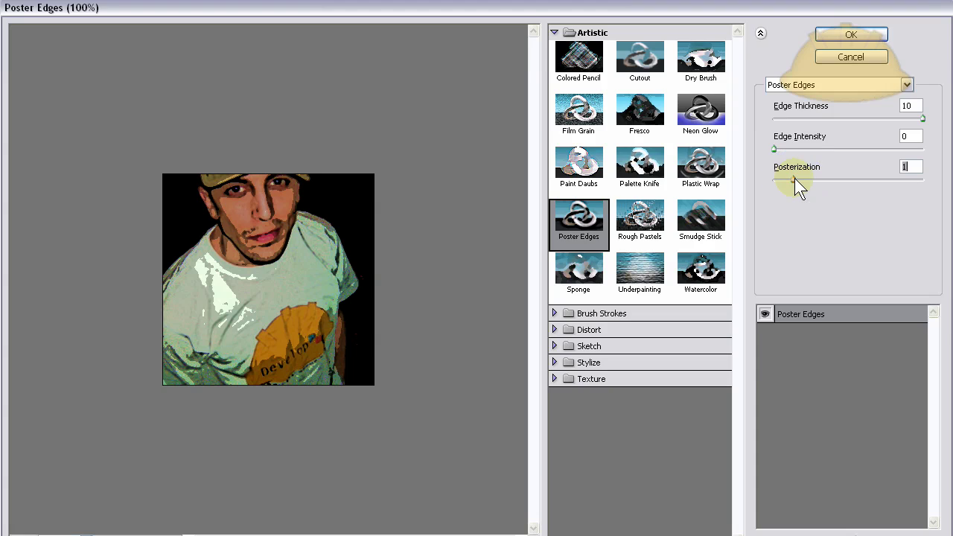
{"action": "mouse_move", "coordinate": [773, 149]}
{"action": "left_mouse_down"}
{"action": "mouse_move", "coordinate": [931, 149]}
{"action": "mouse_move", "coordinate": [774, 149]}
{"action": "left_mouse_up"}
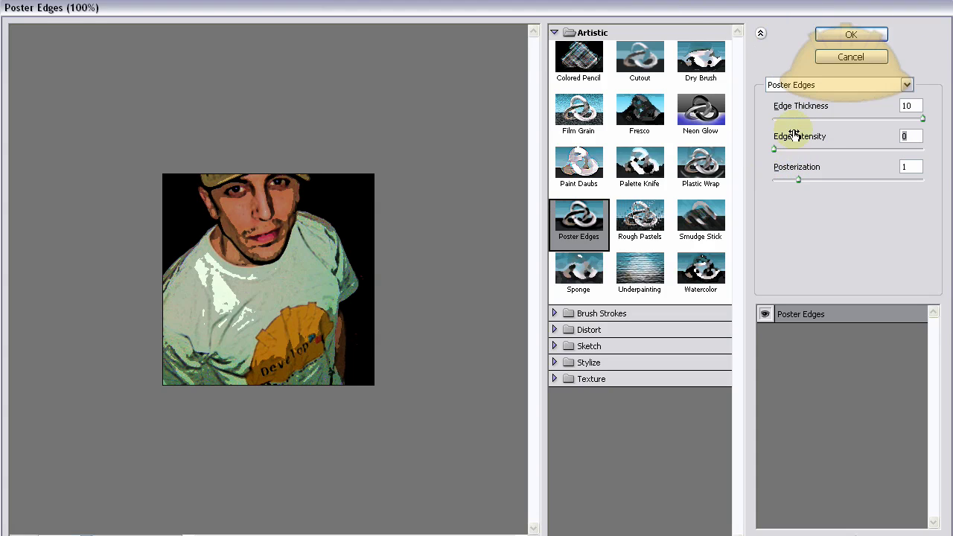
{"action": "left_click_drag", "start_coordinate": [922, 119], "coordinate": [952, 121]}
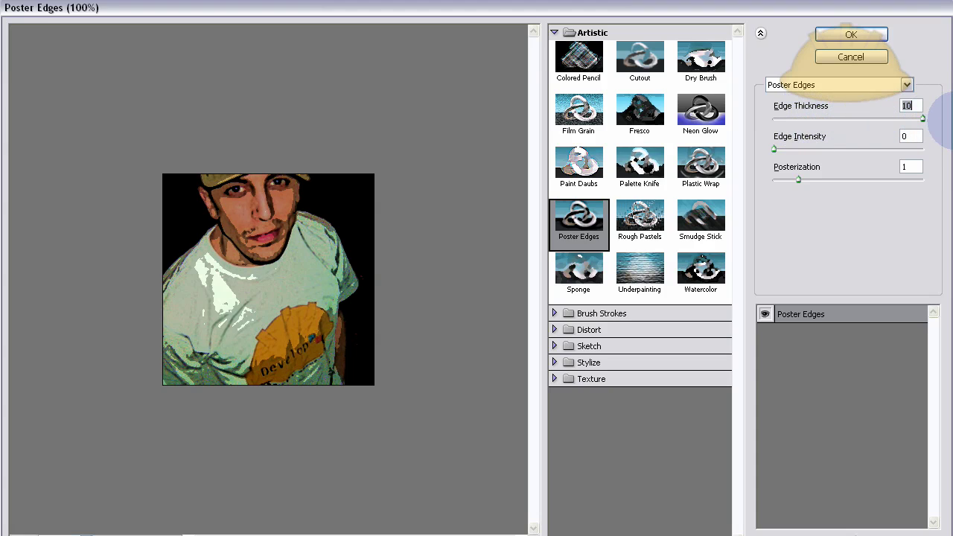
{"action": "left_click", "coordinate": [842, 33]}
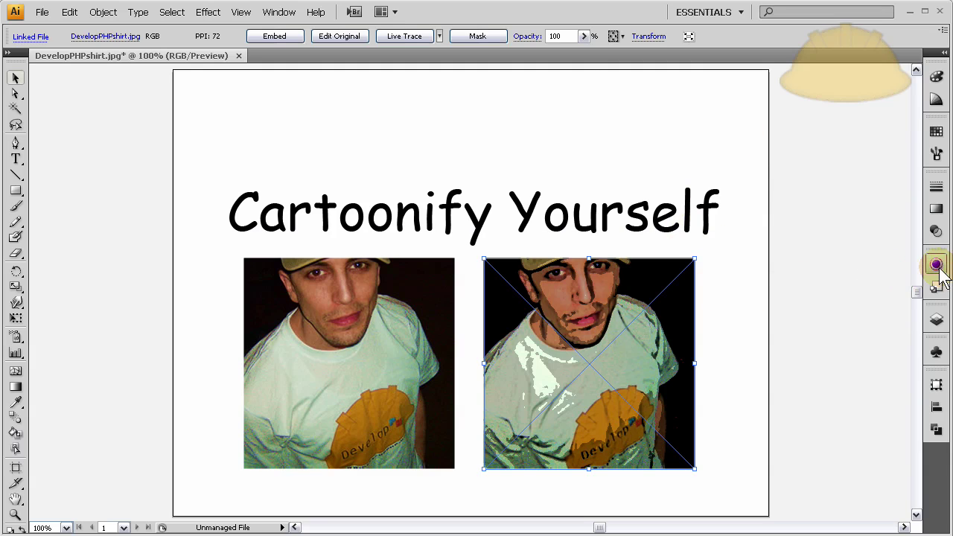
- Add a new Colored Pencil effect instance to the right photo, opening the Filter Gallery
{"action": "left_click", "coordinate": [938, 269]}
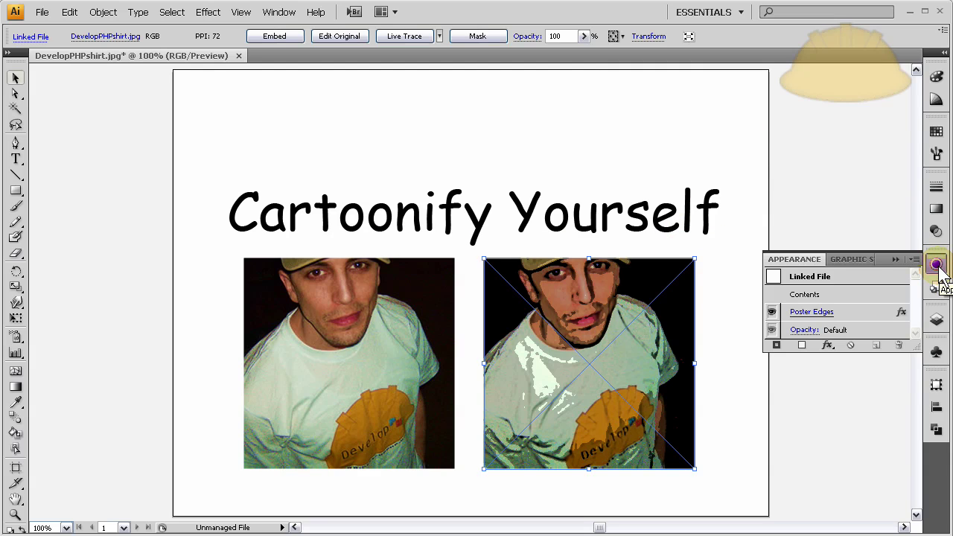
{"action": "left_click", "coordinate": [936, 267]}
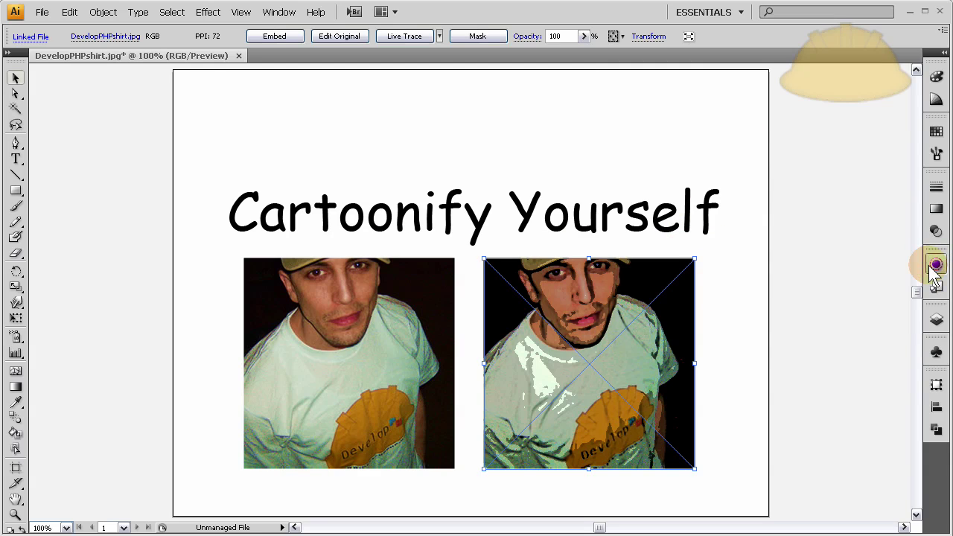
{"action": "left_click", "coordinate": [210, 14]}
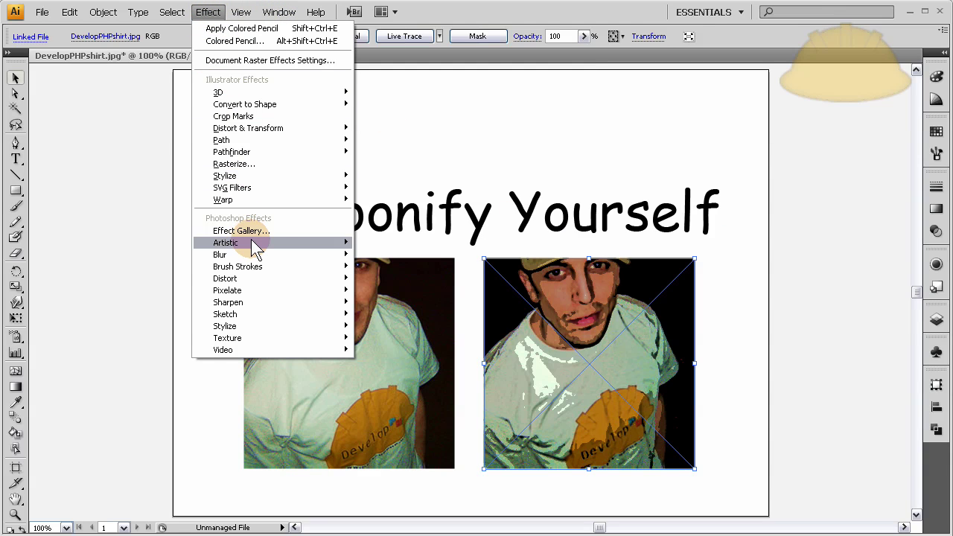
{"action": "mouse_move", "coordinate": [334, 248]}
{"action": "left_click", "coordinate": [393, 243]}
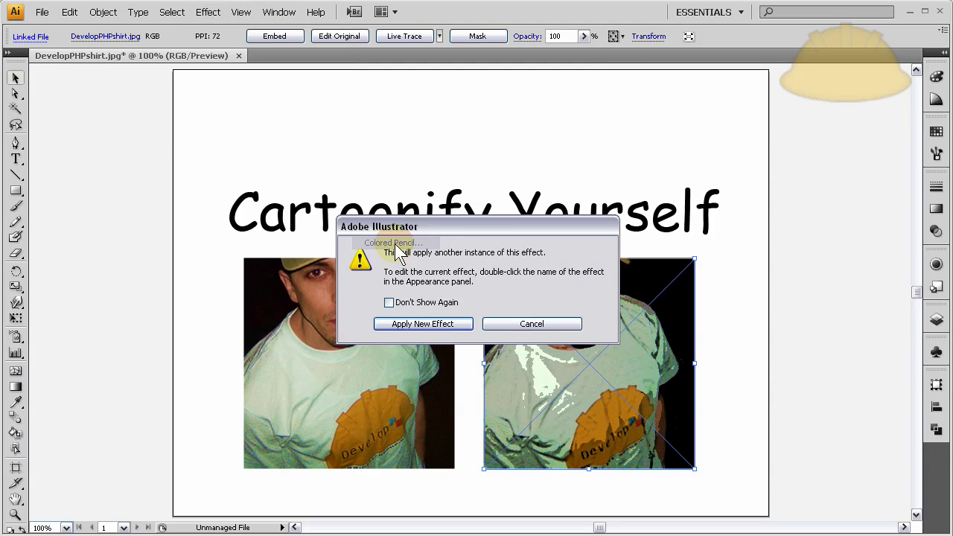
{"action": "left_click", "coordinate": [422, 324]}
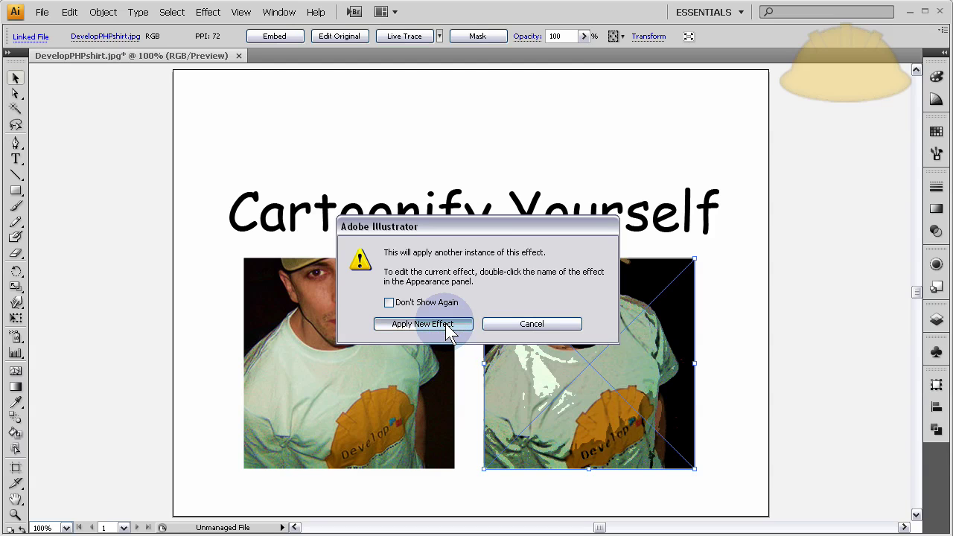
{"action": "left_click", "coordinate": [423, 324]}
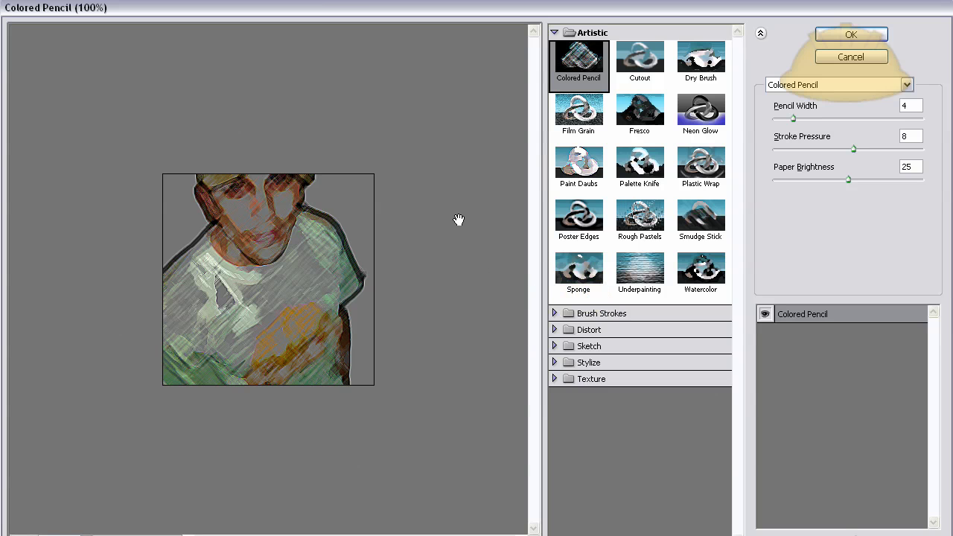
- Apply Cutout with Levels 8, Edge Simplicity 4 and Edge Fidelity 2
{"action": "left_click", "coordinate": [649, 63]}
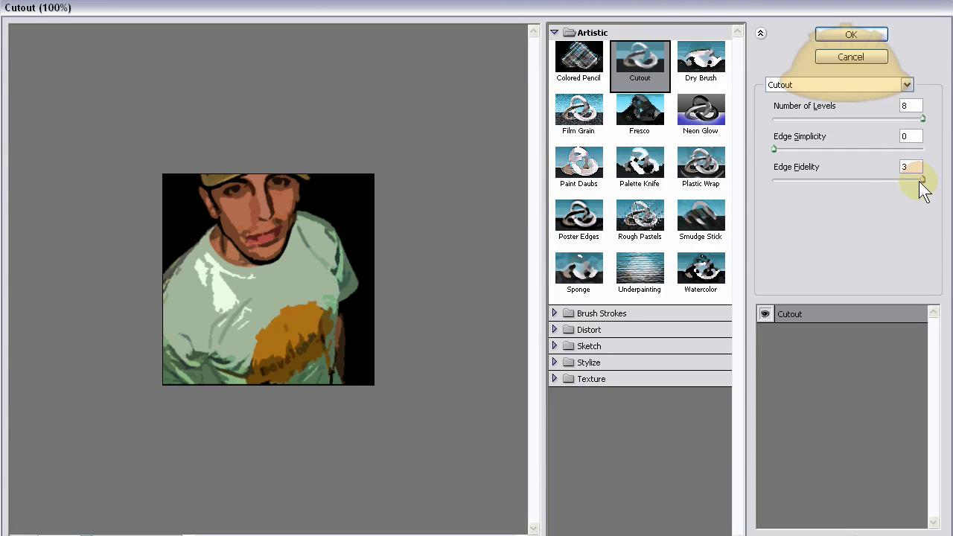
{"action": "left_click_drag", "start_coordinate": [923, 179], "coordinate": [875, 179]}
{"action": "left_click_drag", "start_coordinate": [773, 148], "coordinate": [833, 153]}
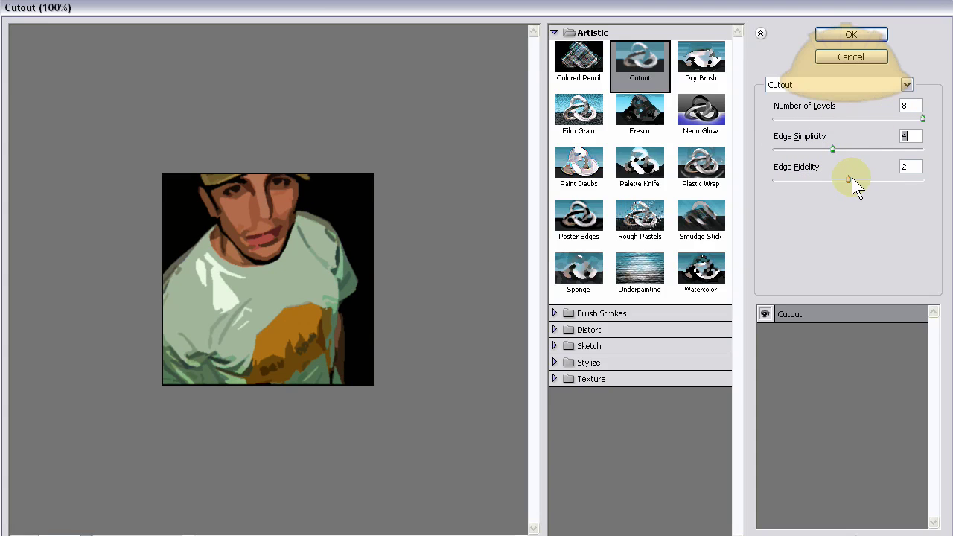
{"action": "left_click_drag", "start_coordinate": [849, 179], "coordinate": [824, 193]}
{"action": "left_click", "coordinate": [867, 35]}
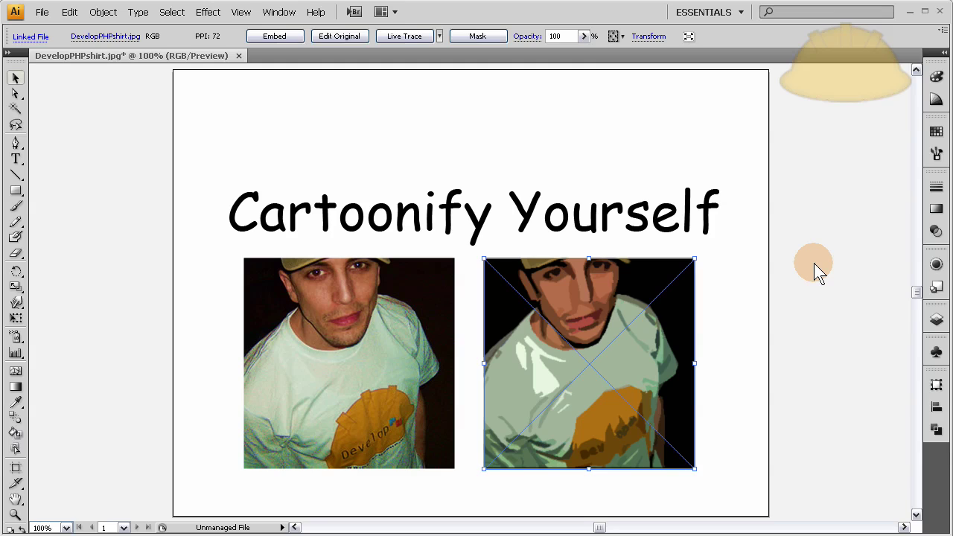
- Delete the original left photo and the 'Cartoonify Yourself' title
{"action": "left_click", "coordinate": [819, 261]}
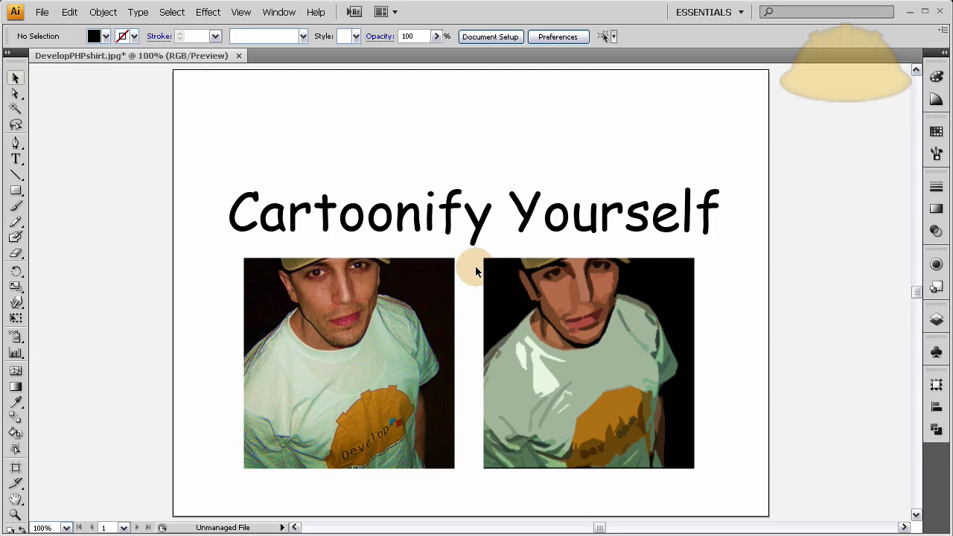
{"action": "left_click", "coordinate": [385, 330]}
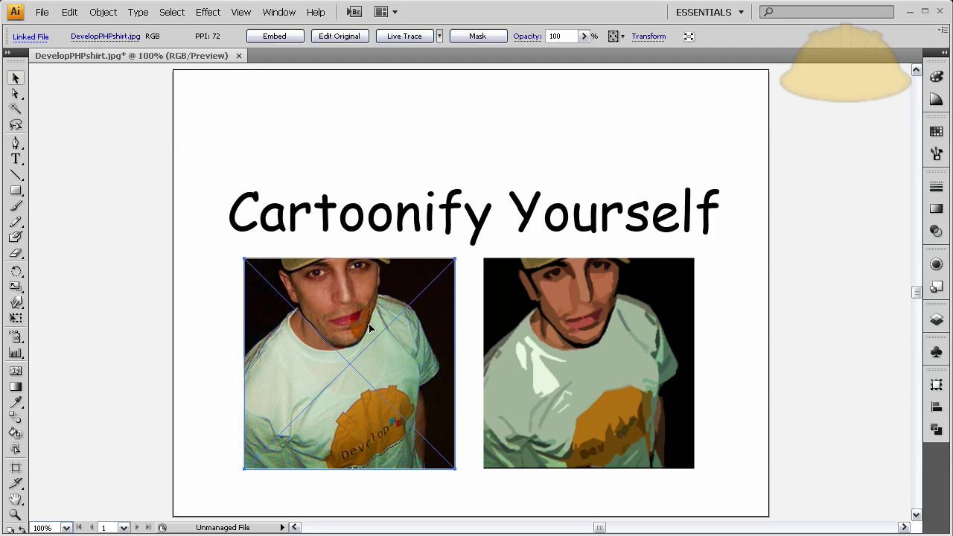
{"action": "key", "text": "Delete"}
{"action": "left_click", "coordinate": [443, 234]}
{"action": "key", "text": "Delete"}
- Move the cartoon image to the centre of the page
{"action": "left_click_drag", "start_coordinate": [588, 302], "coordinate": [452, 222]}
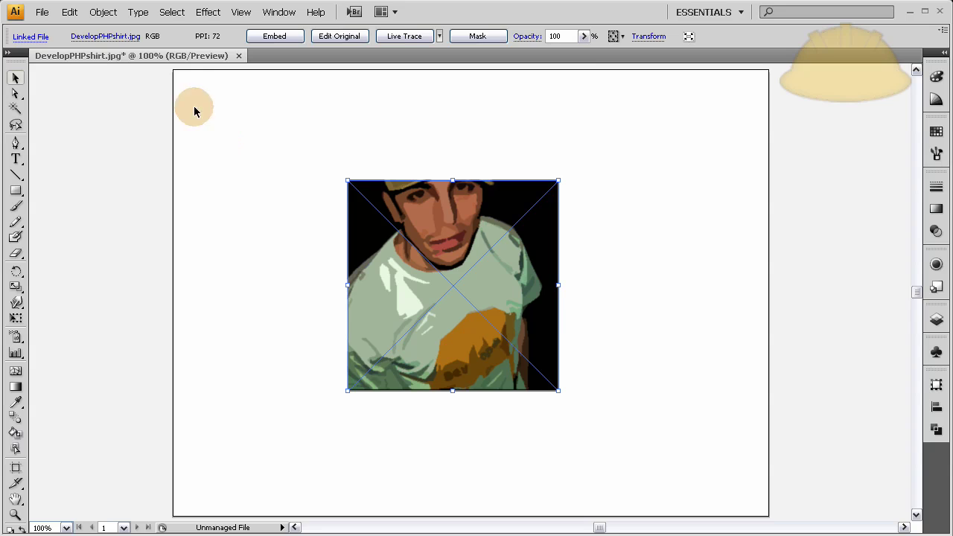
{"action": "left_click", "coordinate": [109, 99]}
{"action": "left_click", "coordinate": [42, 12]}
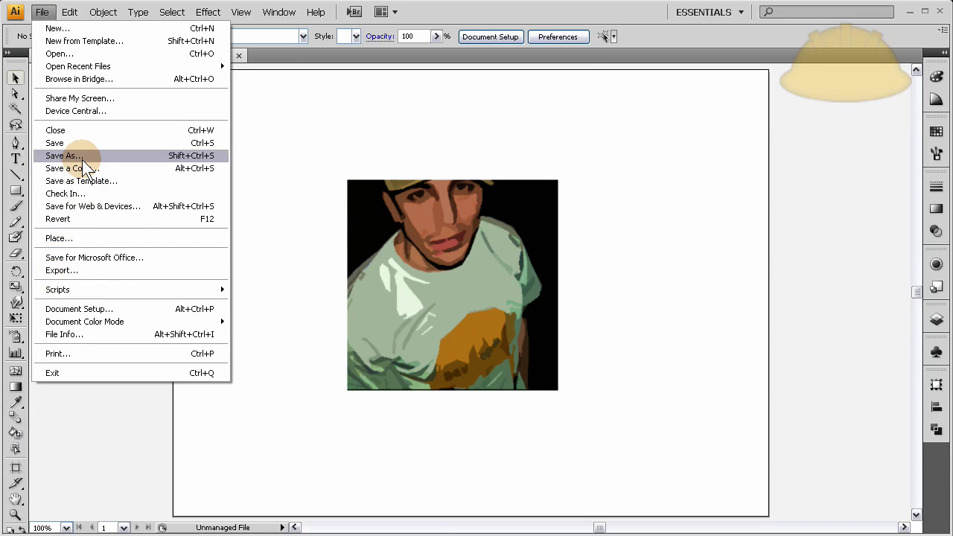
- Export the cartoon as cartoonme1.jpg at JPEG Quality 6, replacing the old file, then show the desktop
{"action": "left_click", "coordinate": [81, 270]}
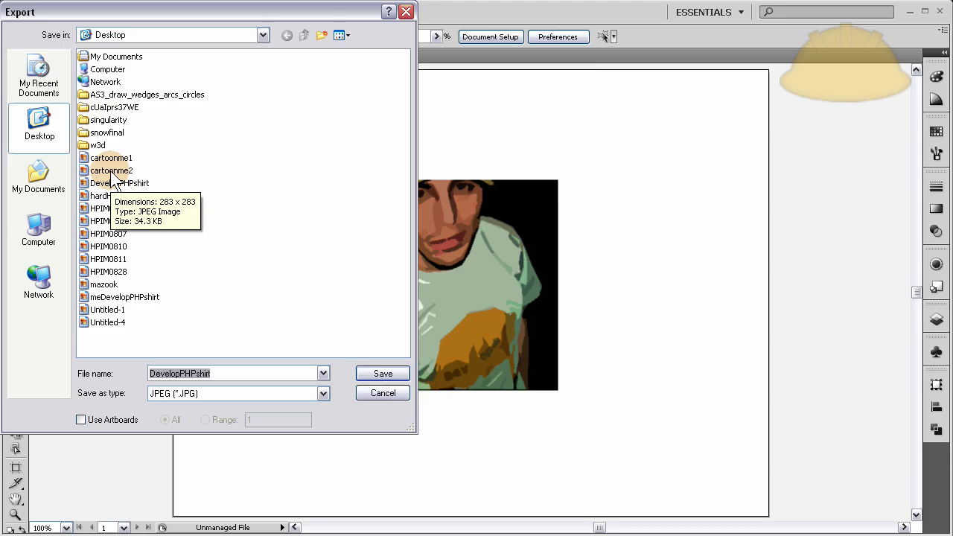
{"action": "left_click", "coordinate": [112, 158]}
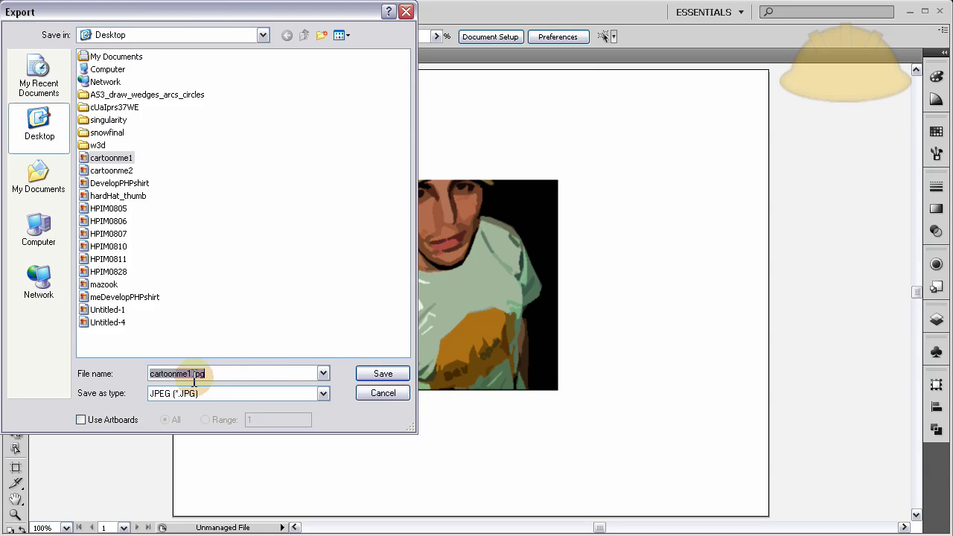
{"action": "left_click", "coordinate": [380, 376]}
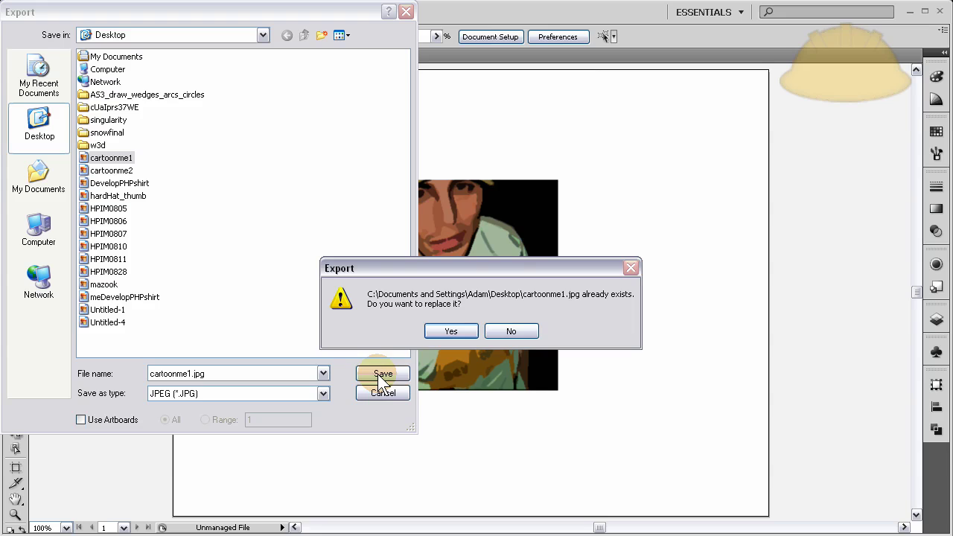
{"action": "left_click", "coordinate": [457, 331]}
{"action": "left_click", "coordinate": [573, 108]}
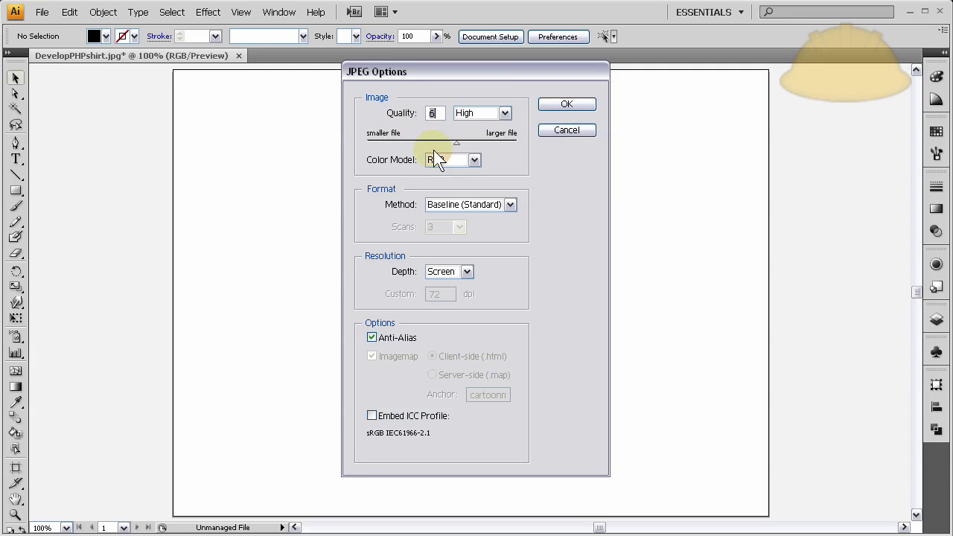
{"action": "left_click", "coordinate": [568, 103]}
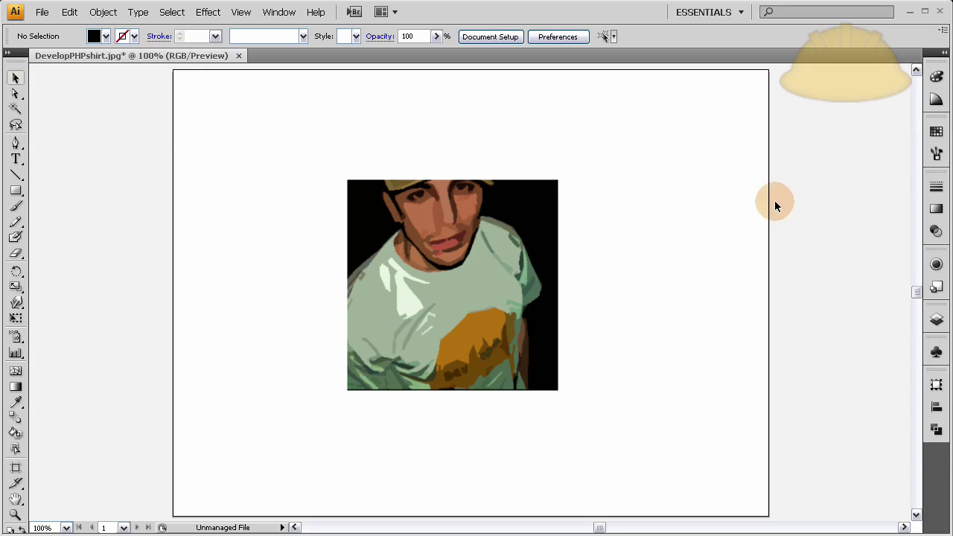
{"action": "left_click", "coordinate": [912, 12]}
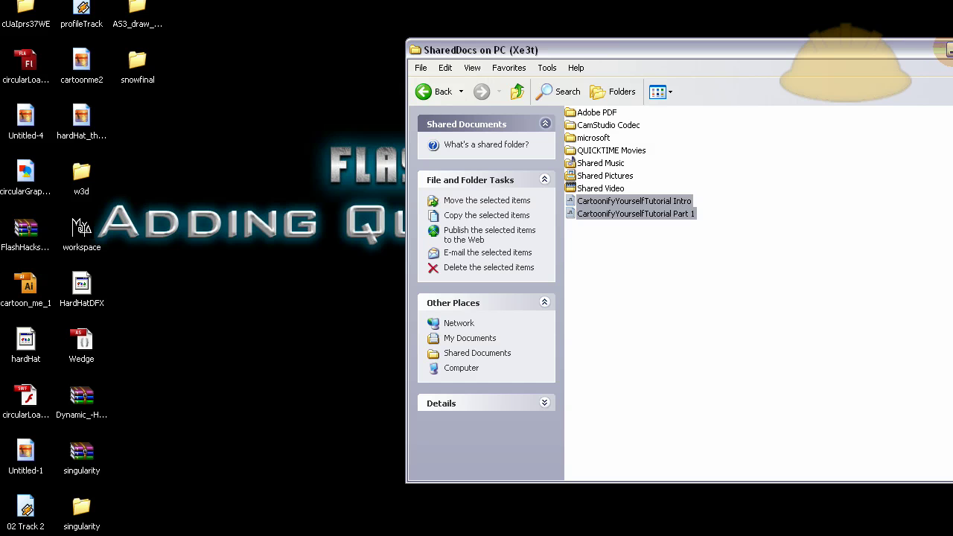
{"action": "left_click", "coordinate": [949, 50]}
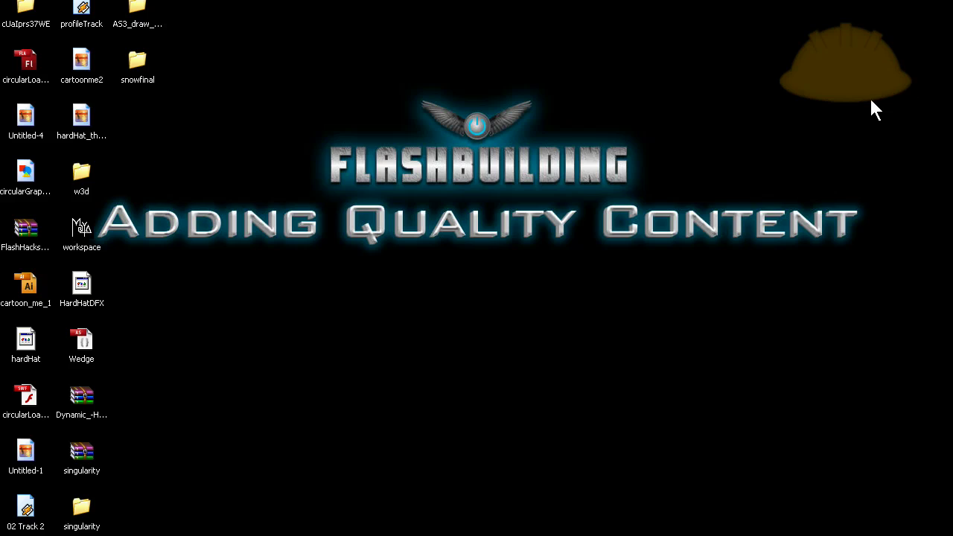